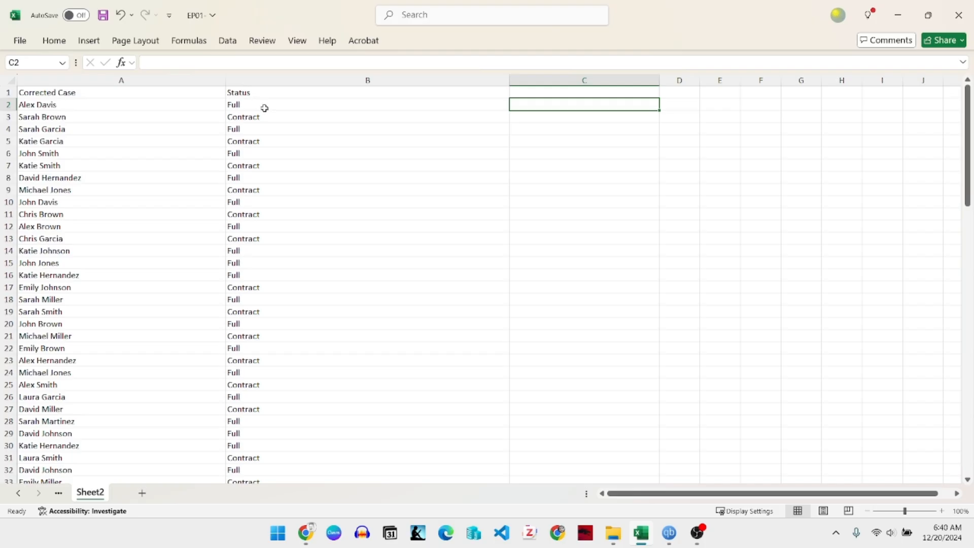
Step: Enter the heading "Allowance" in cell C1
double_click(559, 94)
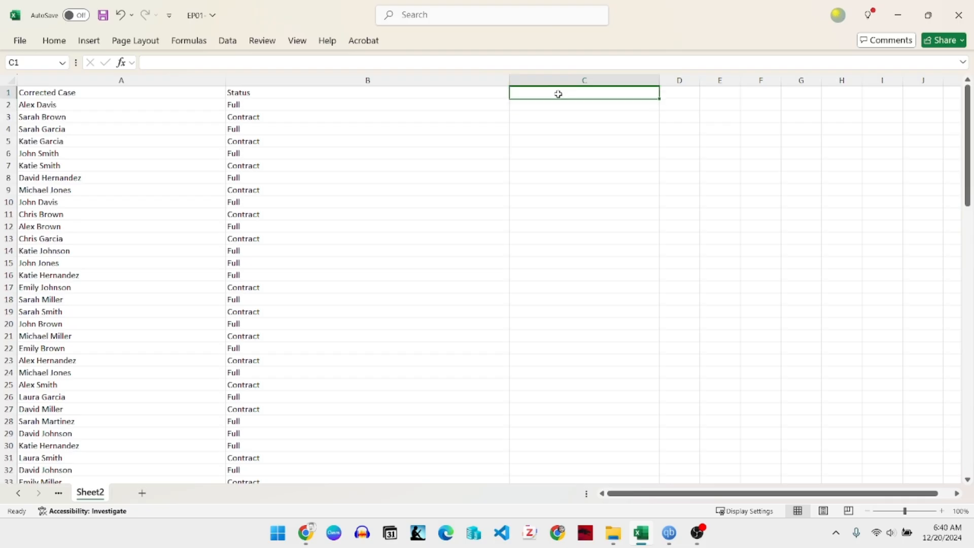
text(A)
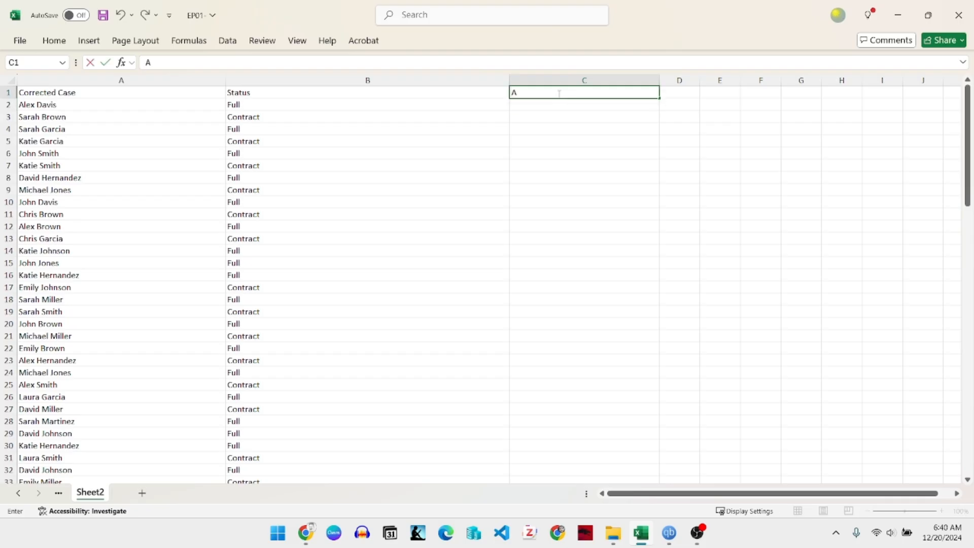
text(llowance)
key(Return)
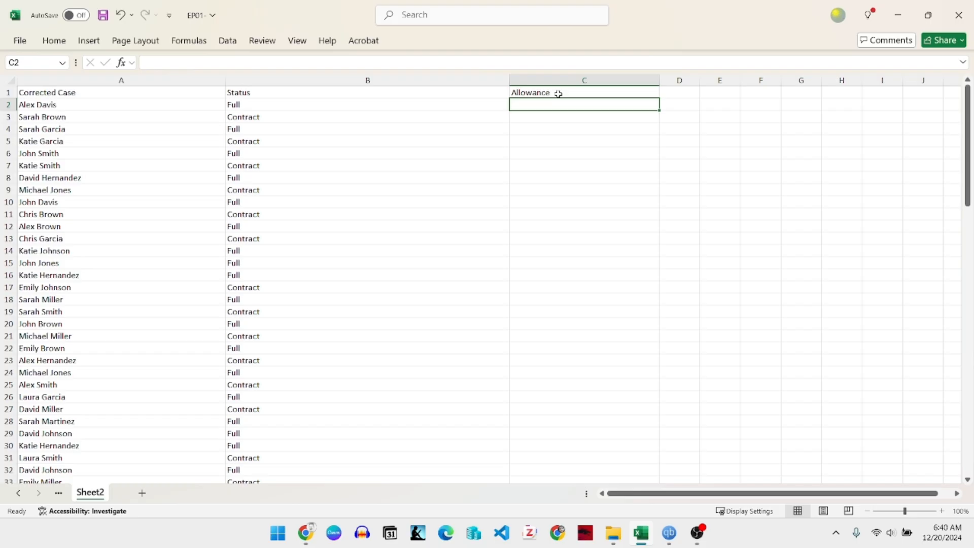
Step: Enter an IF formula in C2 that returns 1000 when B2 equals "Full" and 500 otherwise
text(=)
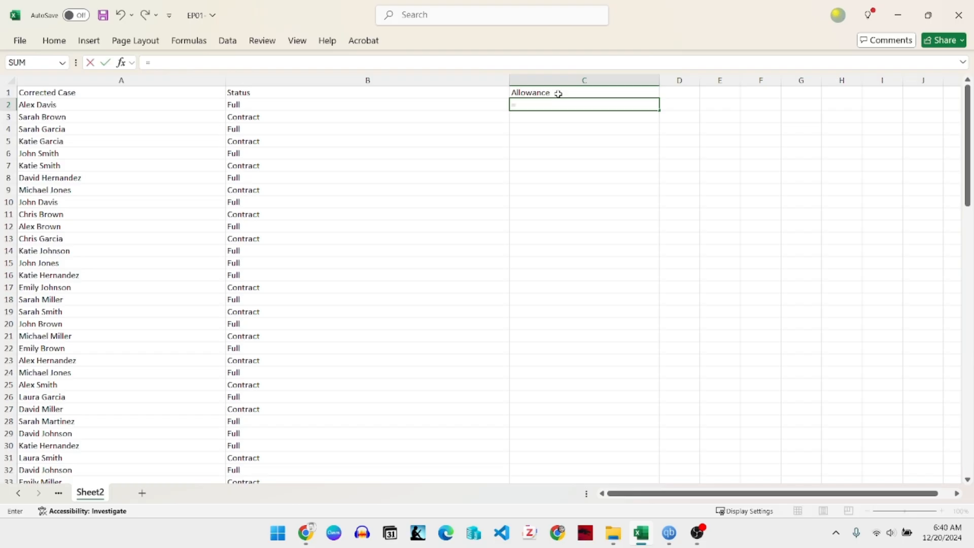
text(i)
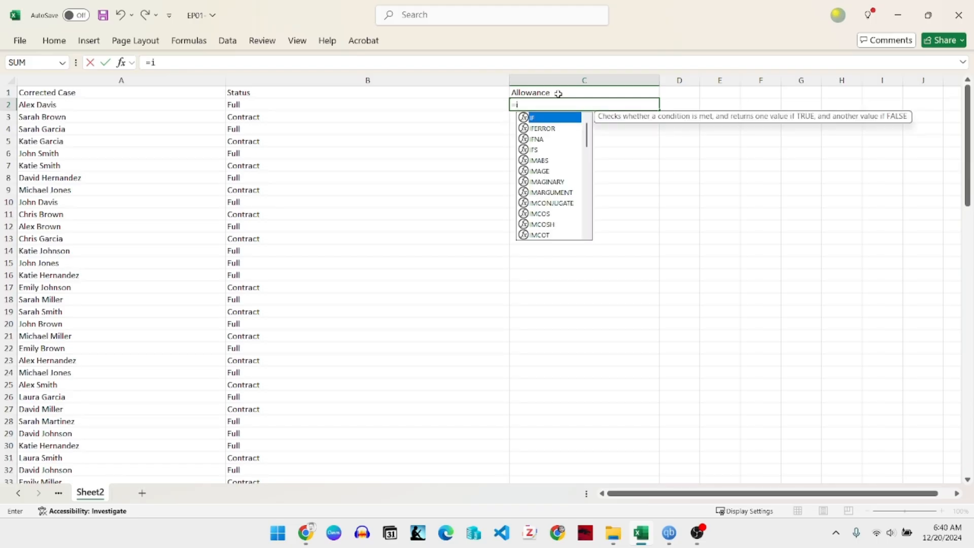
text(f()
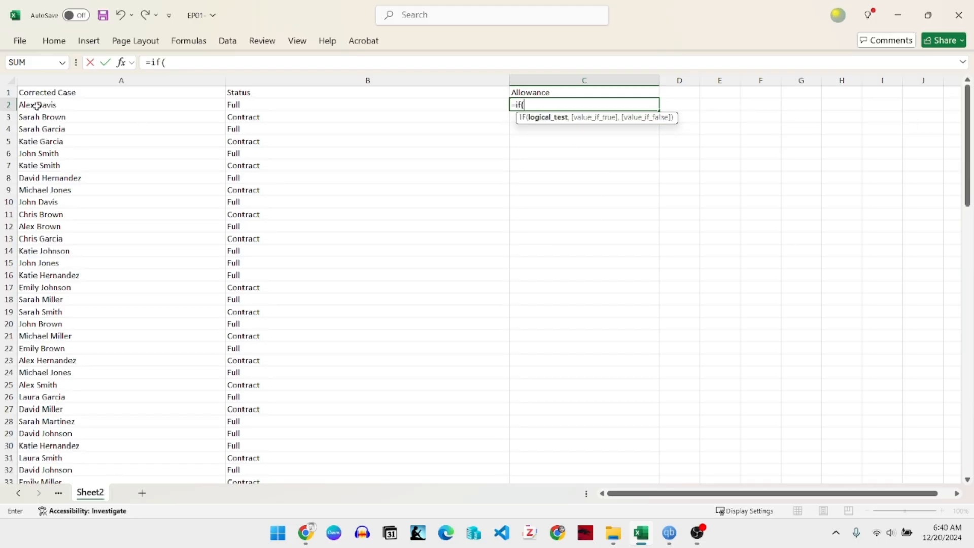
click(245, 106)
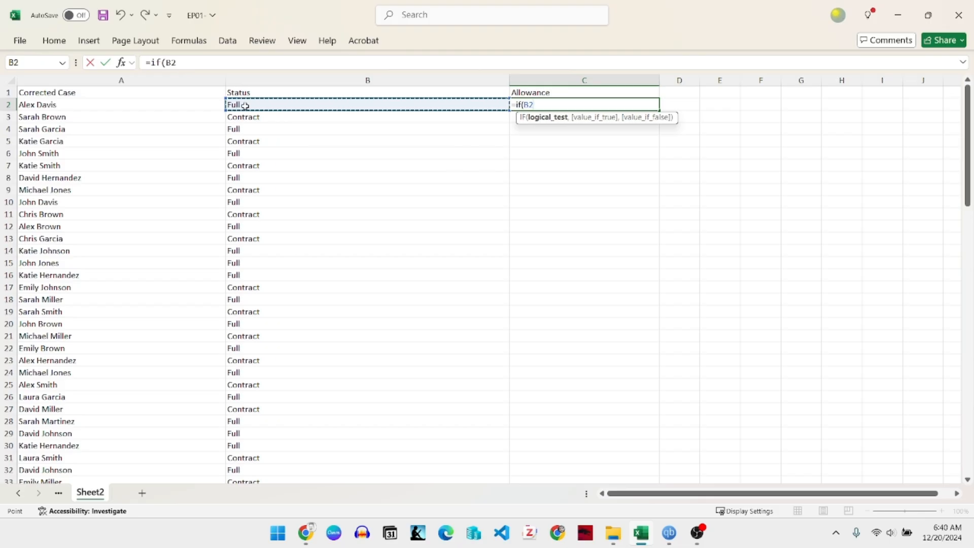
text(="Full",)
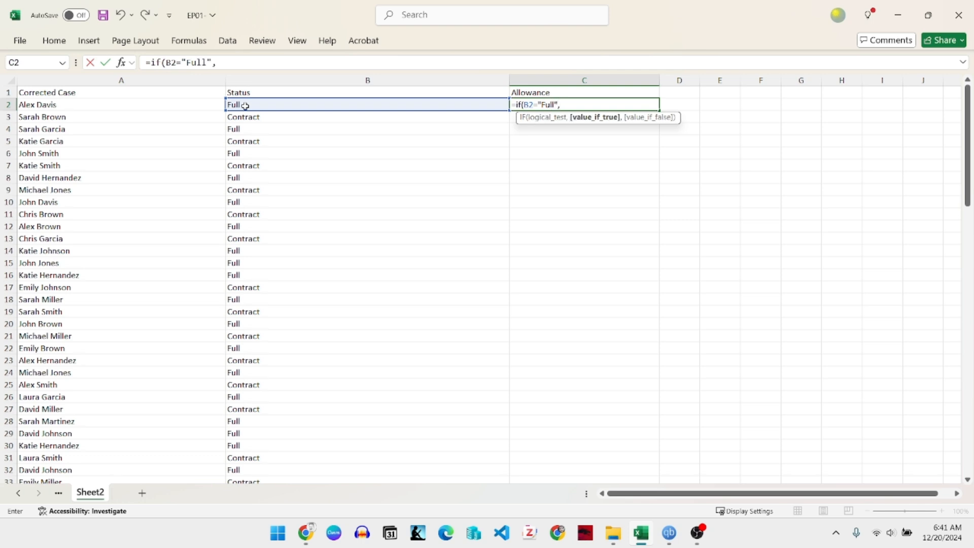
text(1000,)
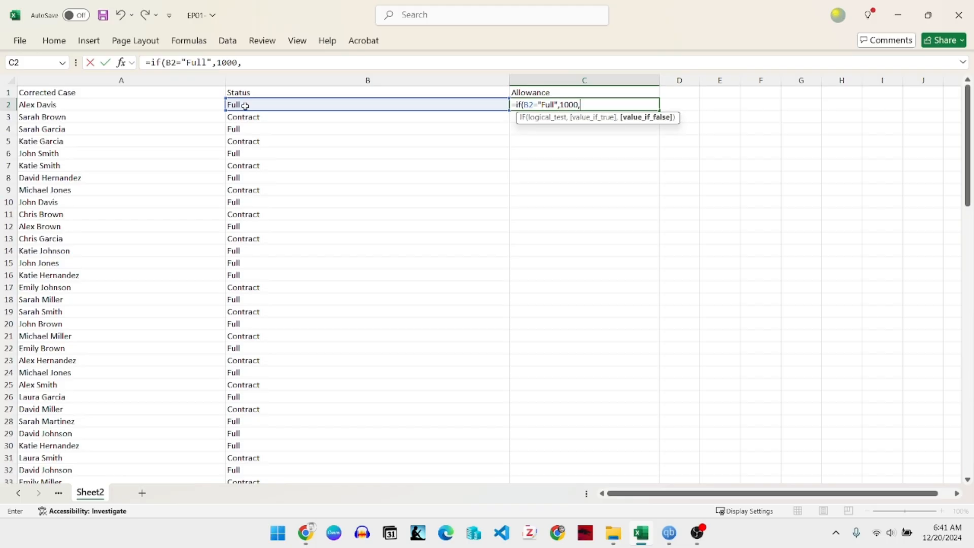
text(500))
key(Return)
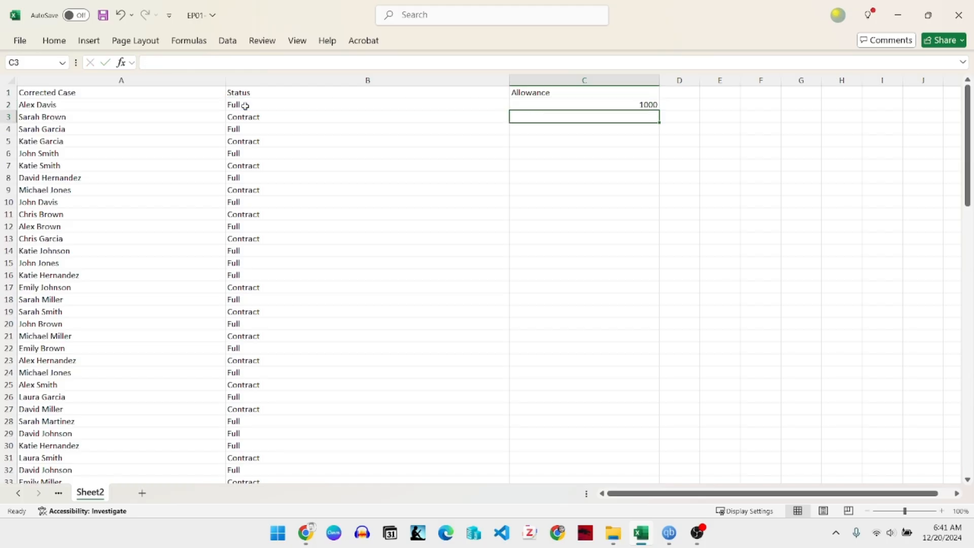
Step: Fill the Allowance formula from C2 down to row 101
click(628, 104)
drag(657, 113, 673, 447)
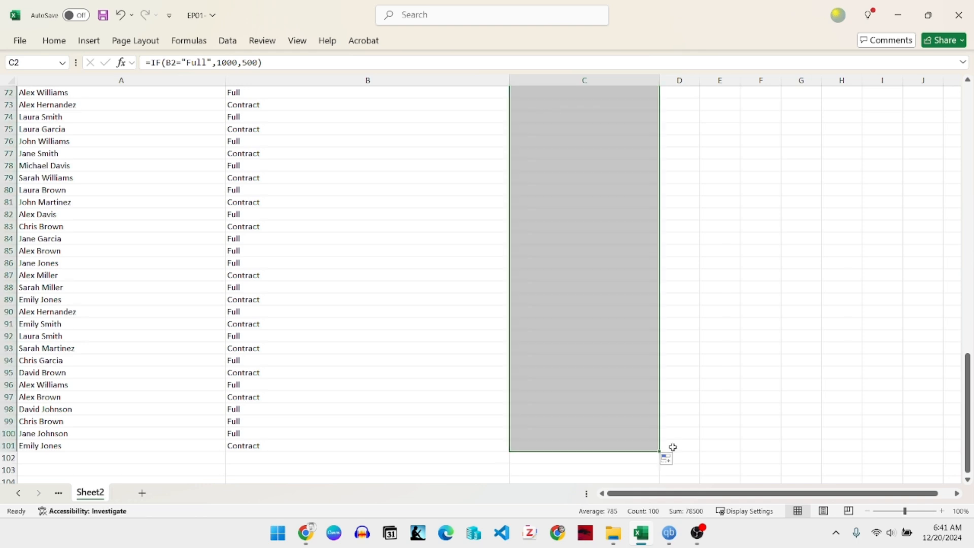
scroll(632, 366, up, 8)
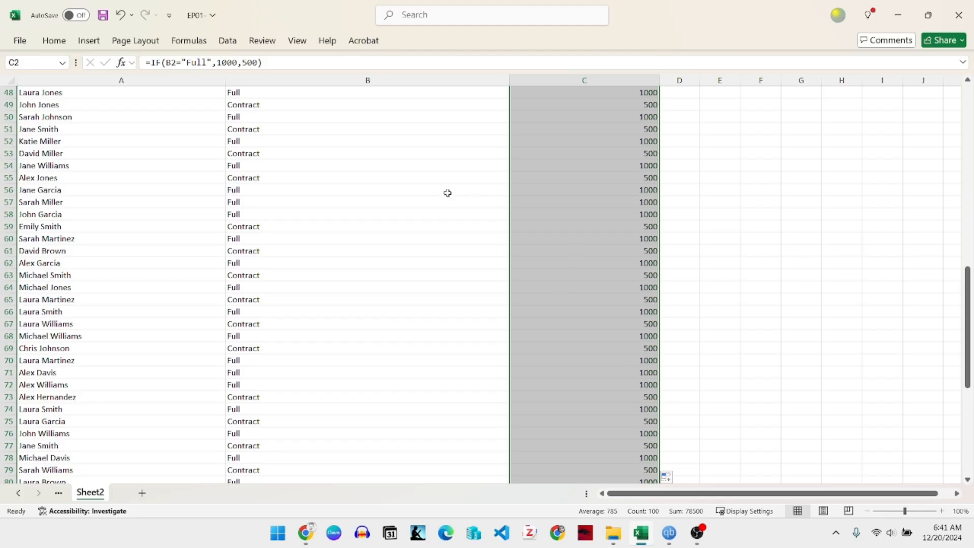
scroll(582, 204, up, 16)
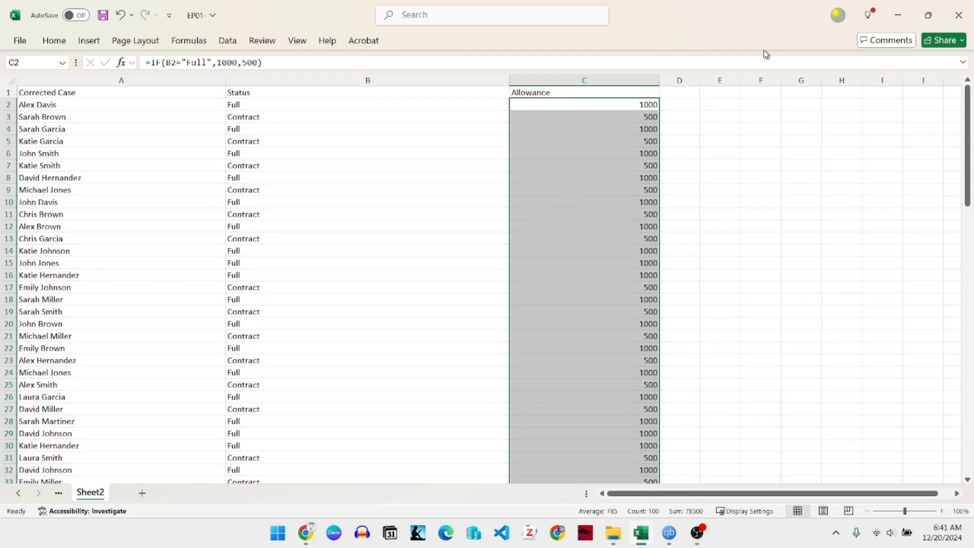
Step: Widen column D to about three times its width and enter the heading "Annual Leaves" in D1
drag(700, 80, 778, 81)
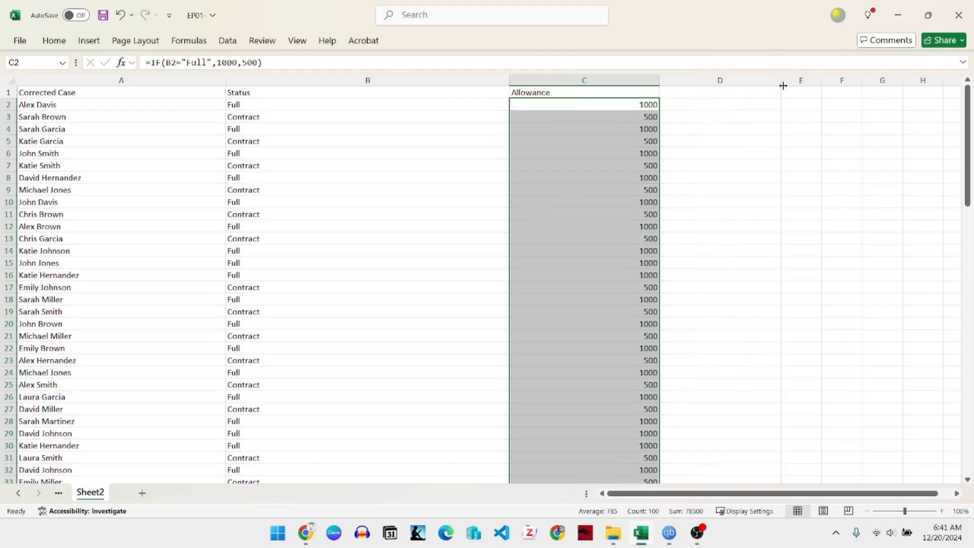
click(705, 107)
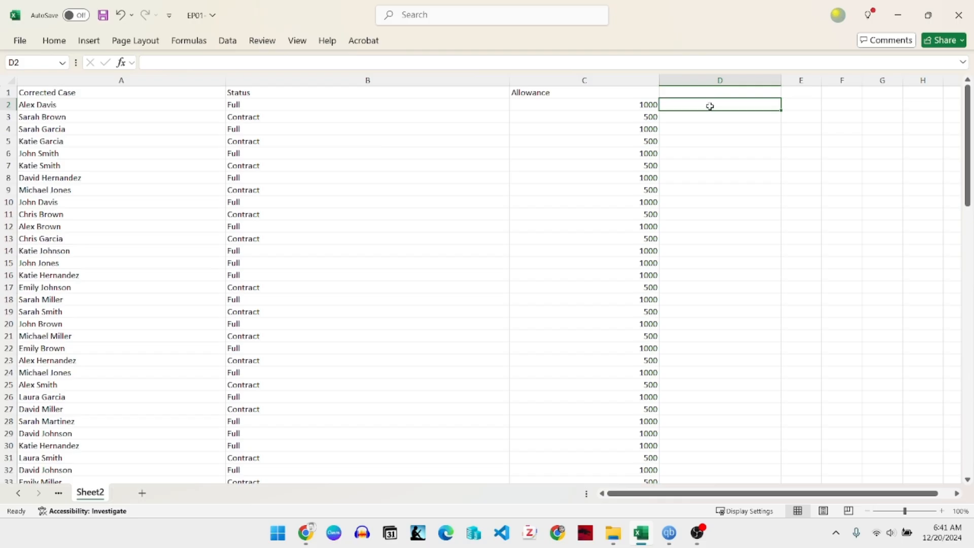
double_click(704, 94)
text(Annual Leaves)
key(Return)
Step: Enter an IF formula in D2 that returns 14 when B2 equals "Full" and 7 otherwise
text(=if)
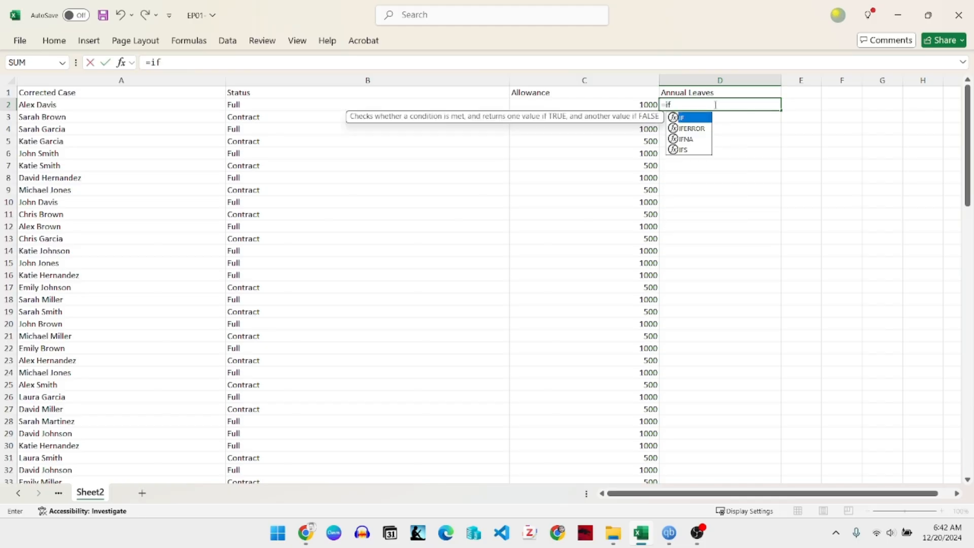
text(()
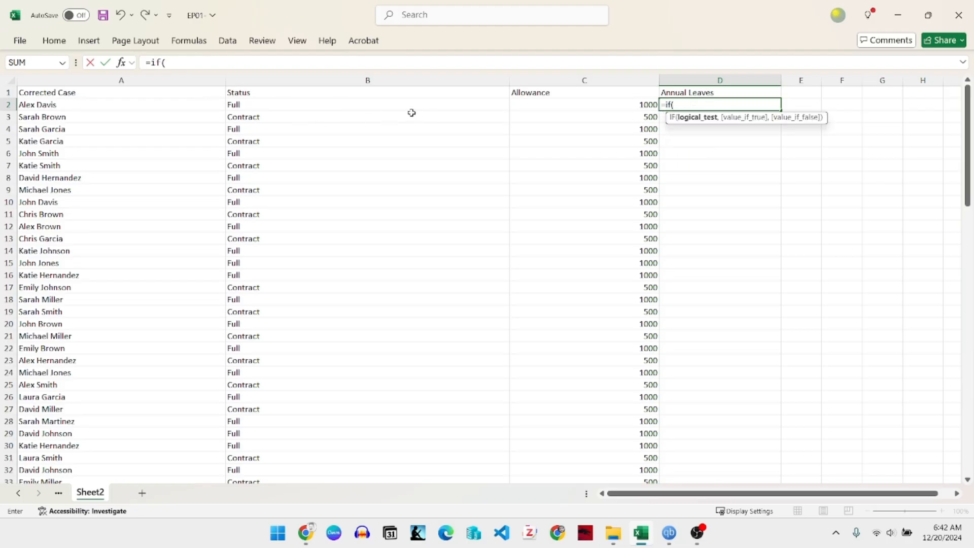
click(272, 103)
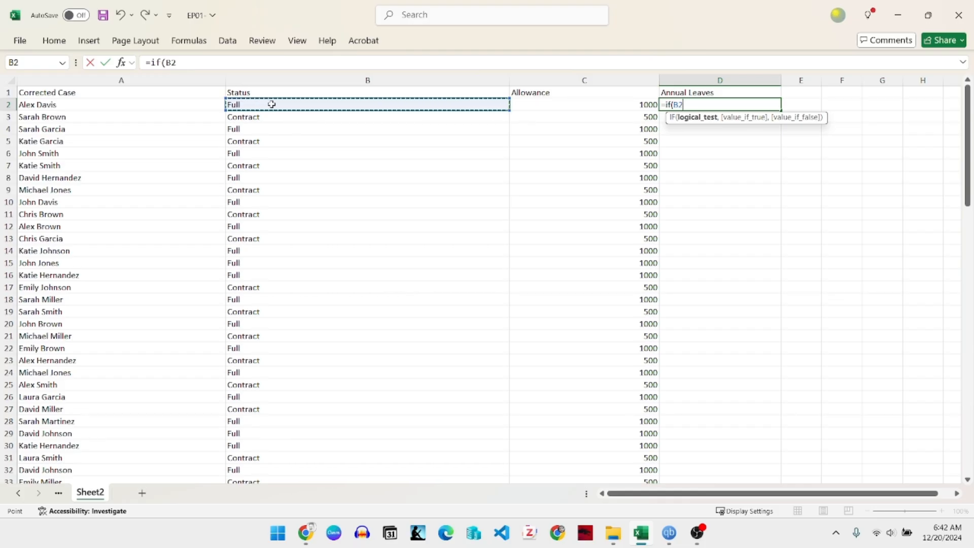
text(="Full",)
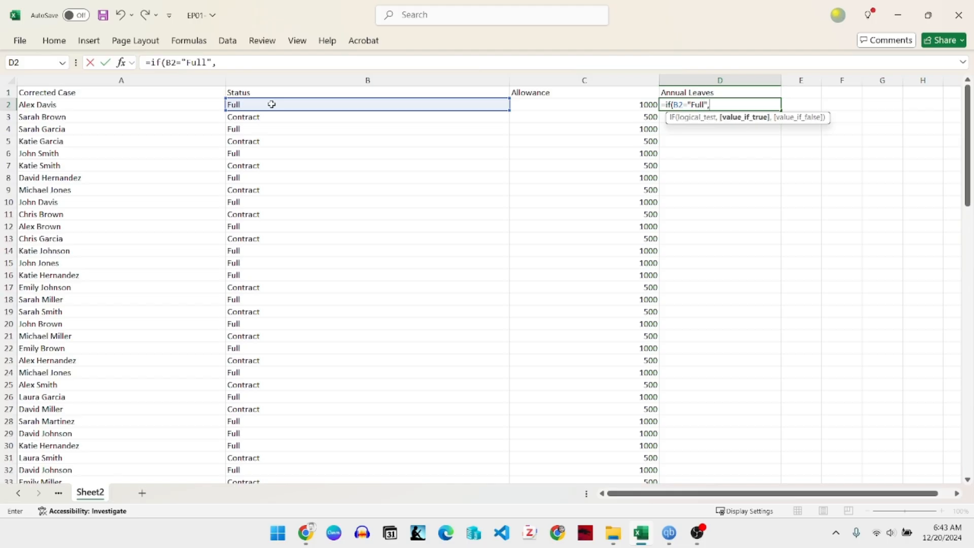
text(14,)
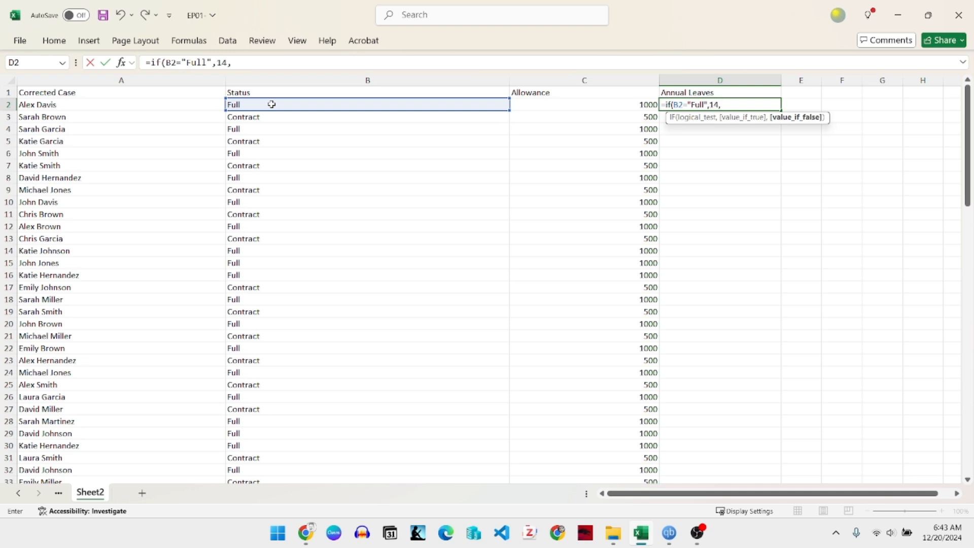
text(7))
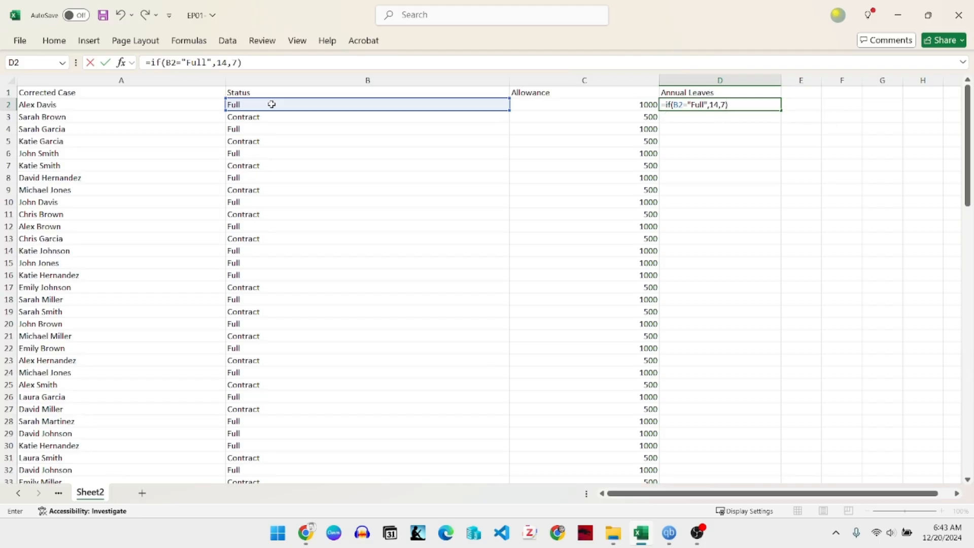
key(Return)
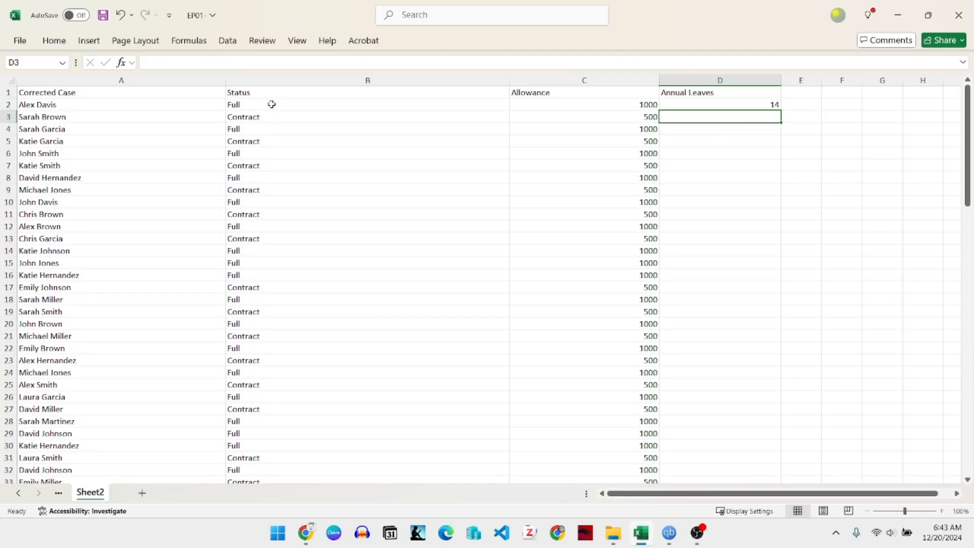
Step: Fill the Annual Leaves formula from D2 down to row 101
key(Up)
key(Left)
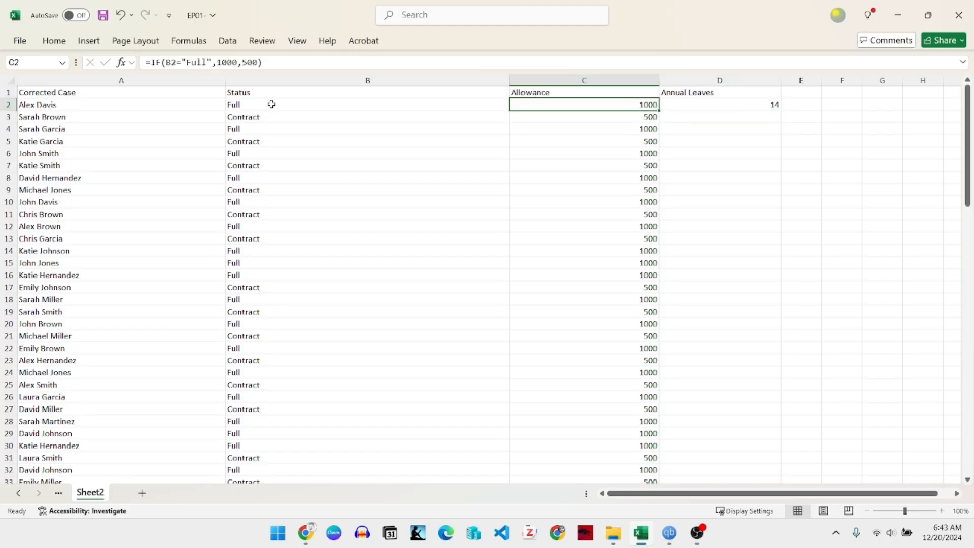
key(Right)
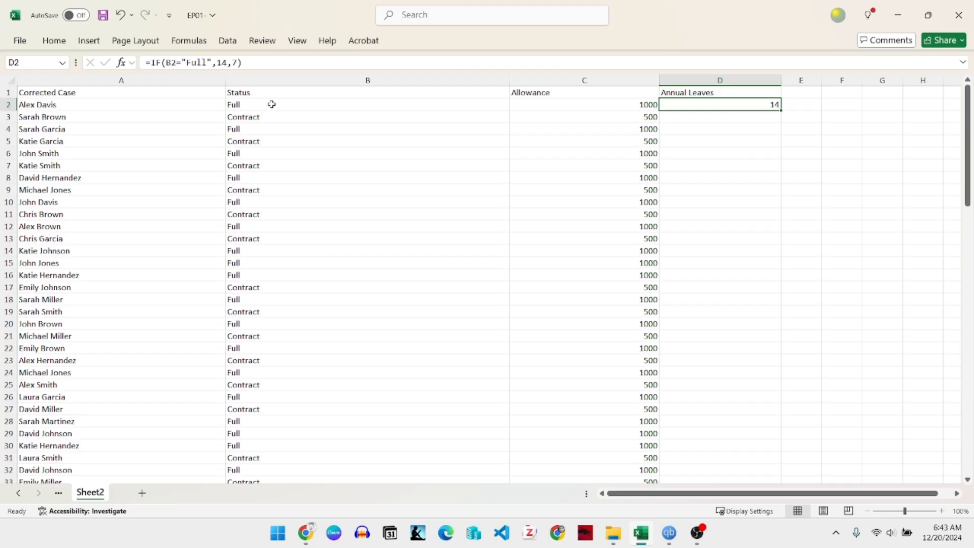
drag(781, 110, 757, 454)
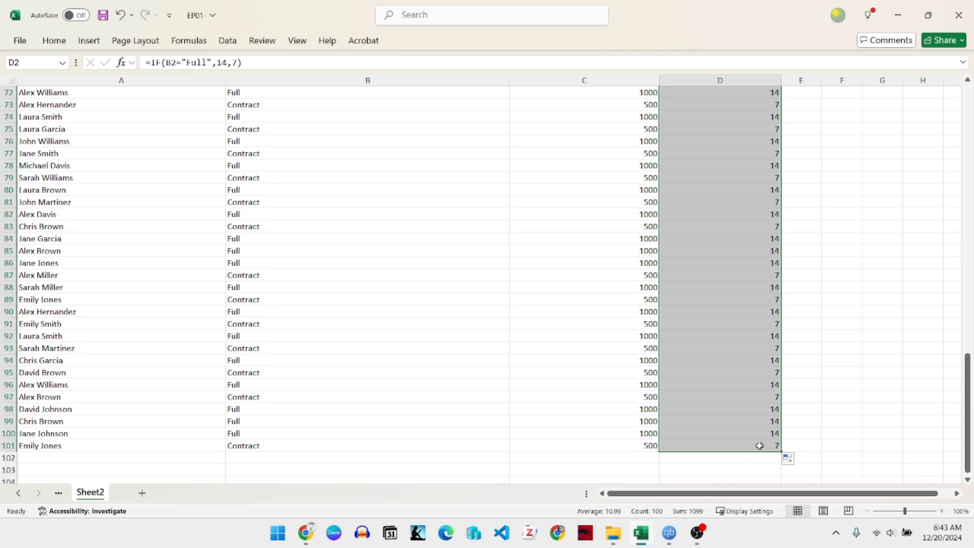
click(760, 445)
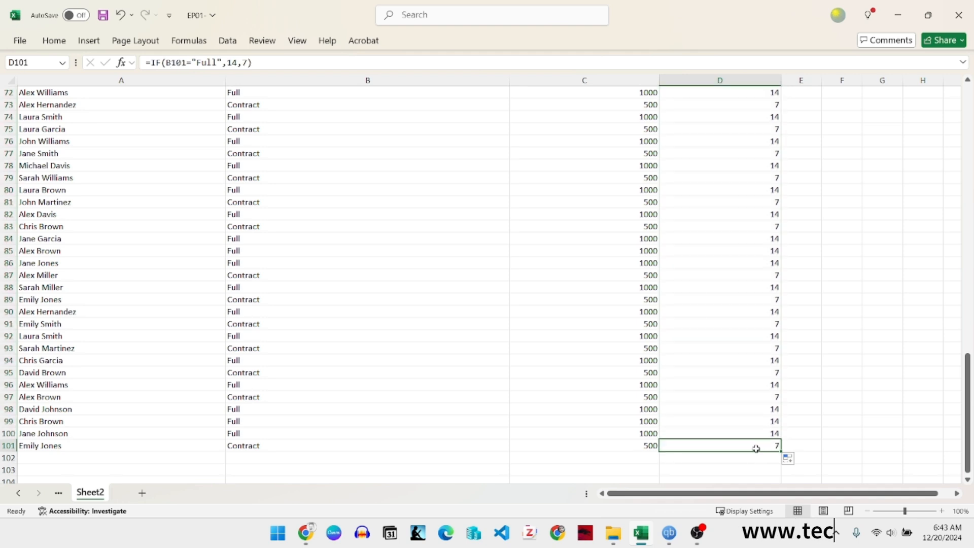